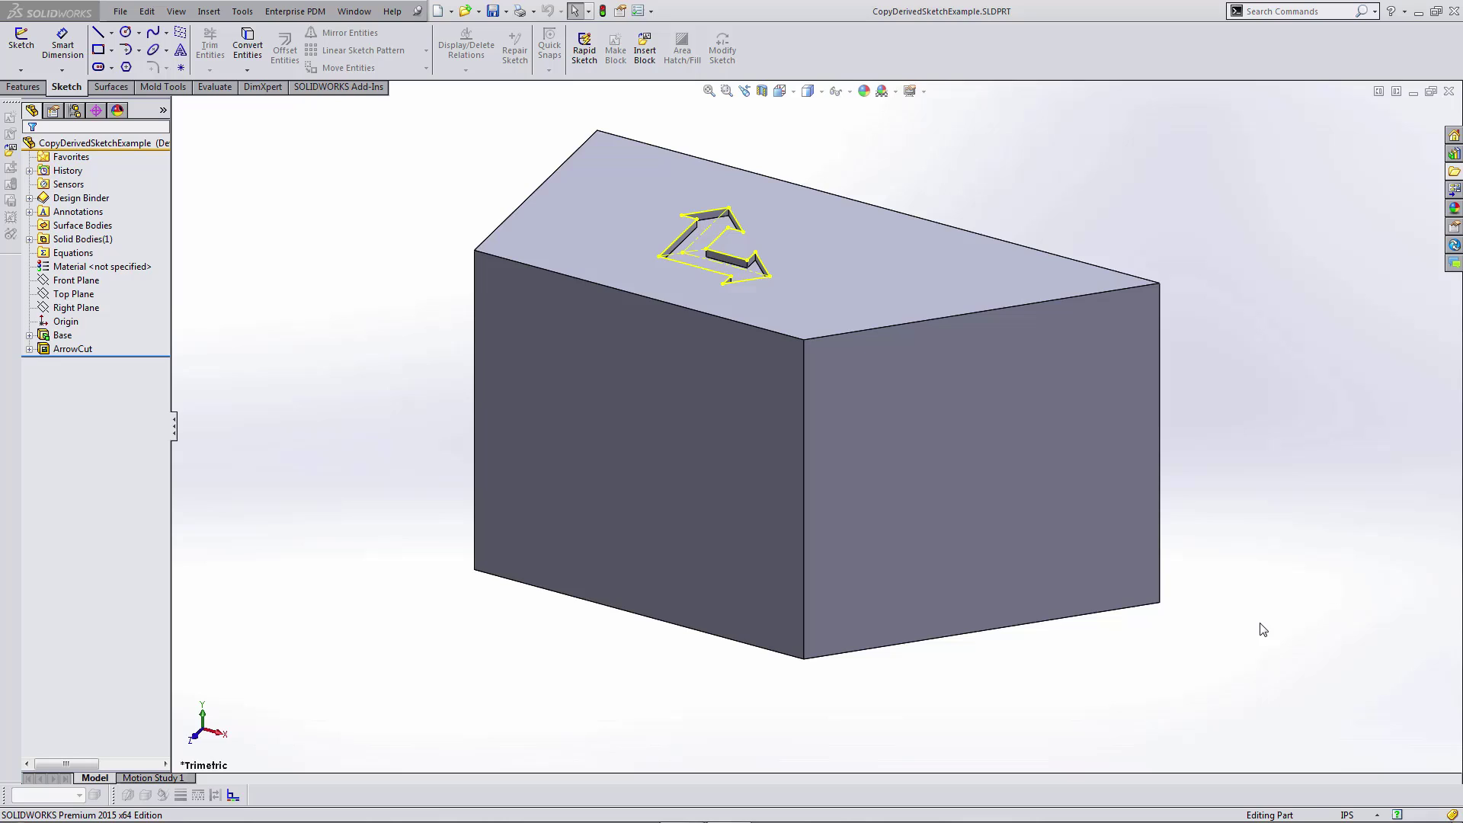
Step: Copy the Arrow sketch found under the ArrowCut feature
left_click(64, 349)
left_click(30, 349)
left_click(79, 363)
left_click(67, 360)
left_click(147, 11)
left_click(171, 116)
Step: Paste the arrow onto the block's front face and edit the pasted Sketch2
left_click(638, 432)
left_click(147, 11)
left_click(173, 131)
left_click(53, 375)
left_click(63, 334)
Step: Keep the .375 dimension and drag the pasted arrow down and left on the front face
double_click(563, 420)
type(".375")
key("Return")
key("Escape")
left_click_drag(607, 455, 588, 480)
key("Escape")
Step: Exit the sketch and change Sketch2's sketch colour to red
left_click(1392, 115)
left_click(76, 376)
right_click(76, 376)
left_click(133, 512)
left_click(66, 381)
left_click(30, 151)
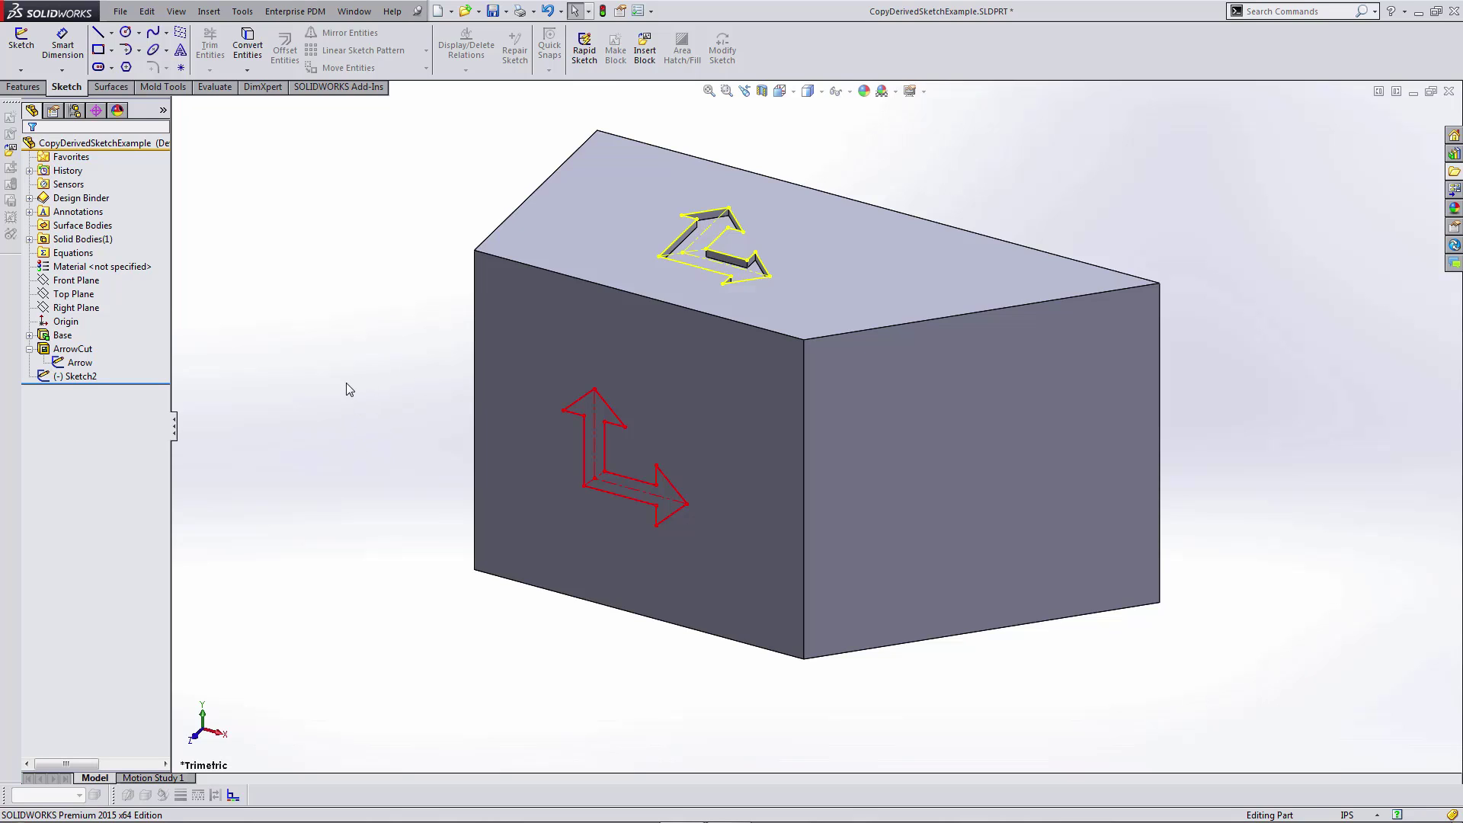
Step: Insert a Derived Sketch of the Arrow sketch onto the block's right side face
left_click(76, 363)
left_click(934, 439)
left_click(208, 12)
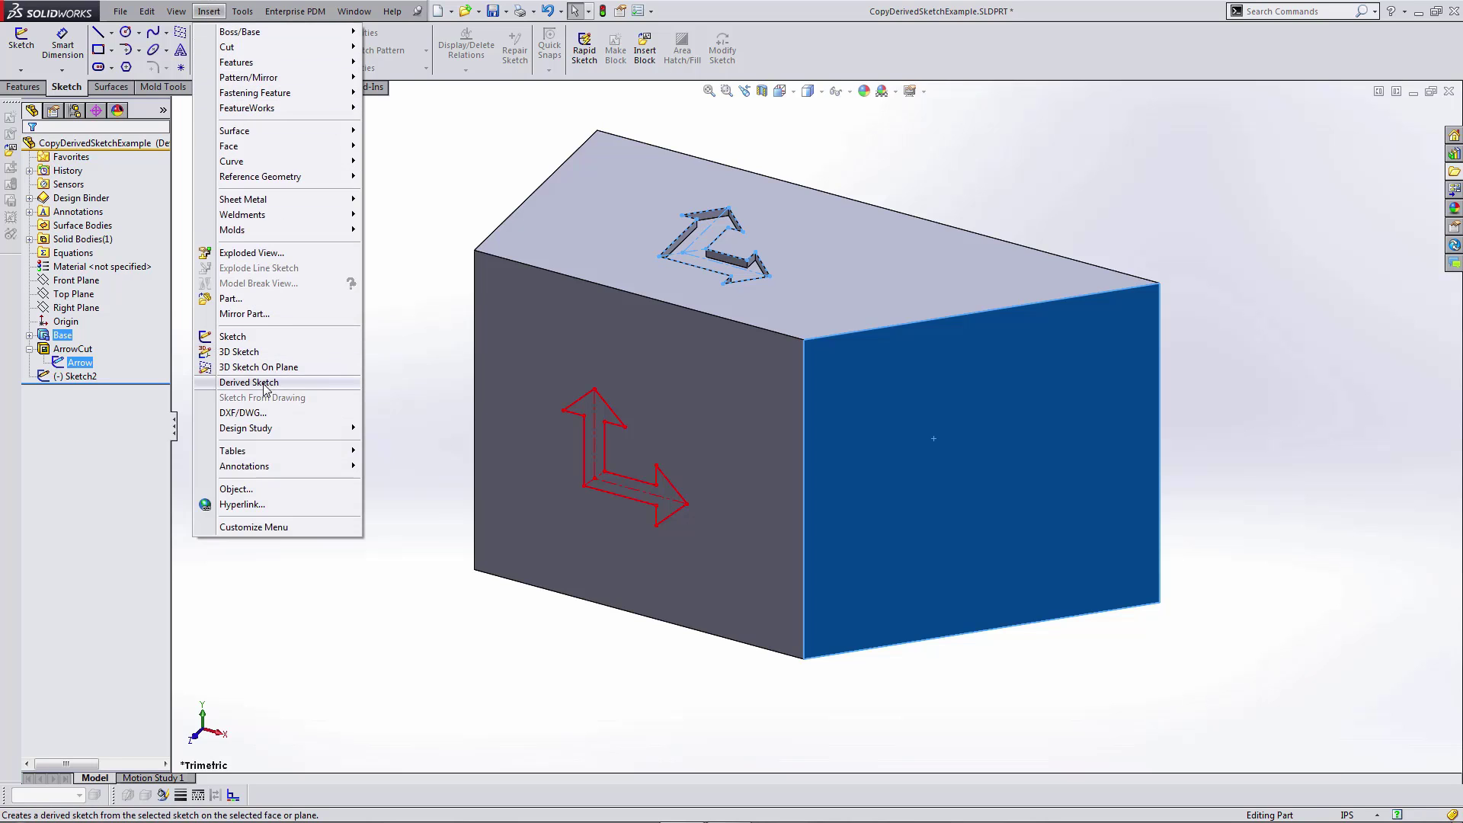
left_click(265, 383)
Step: Move the derived arrow onto the right face and make its centerline parallel to the bottom edge
middle_click_drag(901, 552, 806, 500)
left_click_drag(670, 467, 881, 432)
left_click(916, 456)
left_click(901, 598, "ctrl")
left_click(979, 537)
left_click(921, 610)
left_click_drag(711, 411, 899, 477)
Step: Dimension the arrow's centerline 1.5 from the block's bottom edge and exit the sketch
right_click_drag(1192, 641, 1192, 602)
key("ctrl+8")
key("ctrl+5")
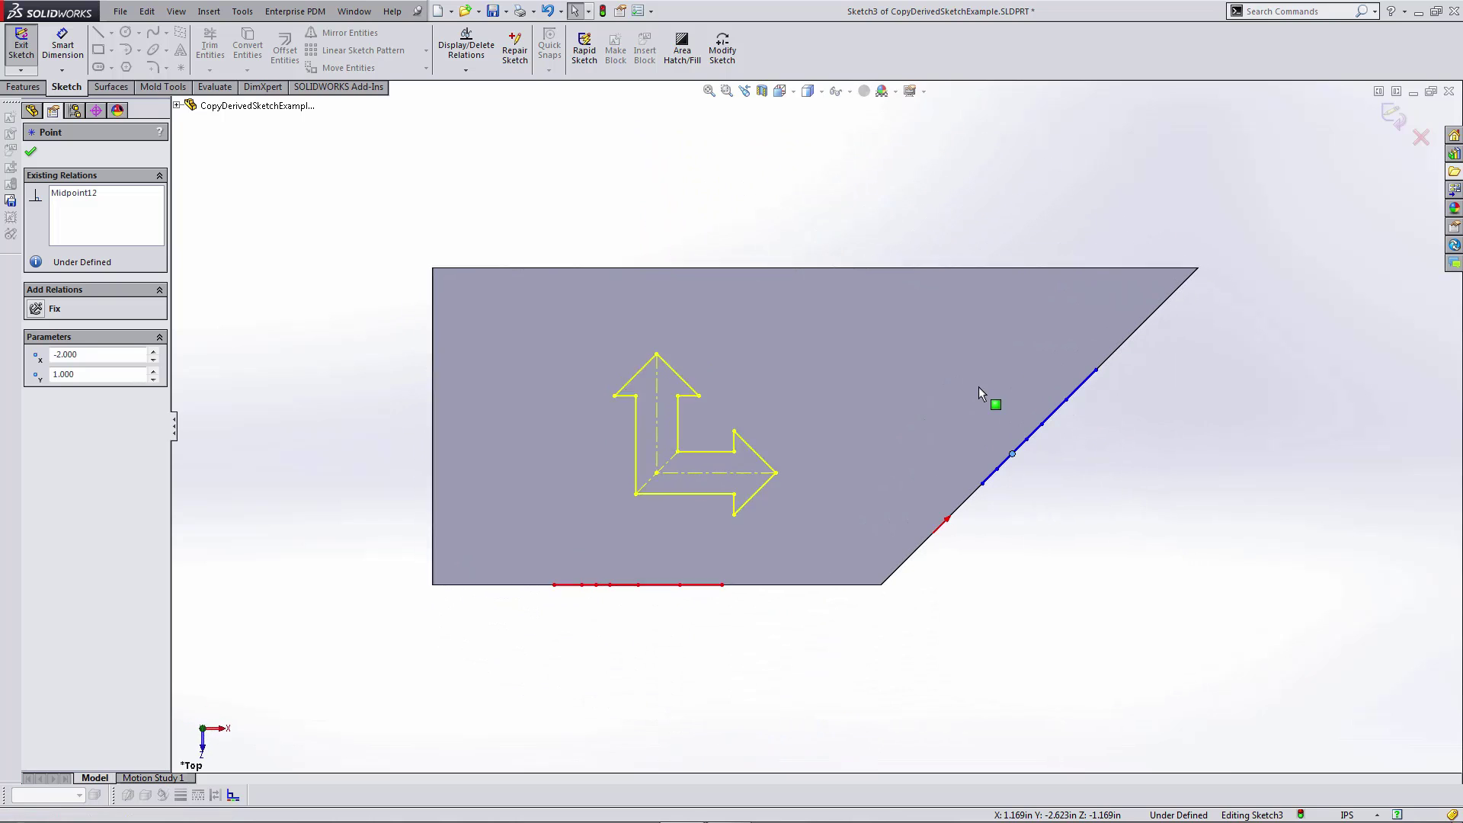
key("ctrl+7")
left_click(867, 405)
left_click(908, 423)
left_click(1097, 763)
left_click(1042, 589)
left_click(1364, 651)
type("1.5")
key("Return")
left_click(1393, 116)
middle_click_drag(653, 329, 658, 384)
Step: Fillet two inner corners of the original Arrow sketch at 0.25 radius and rebuild the cut
left_click(80, 362)
left_click(81, 321)
scroll(699, 291, "down", 5)
left_click(152, 68)
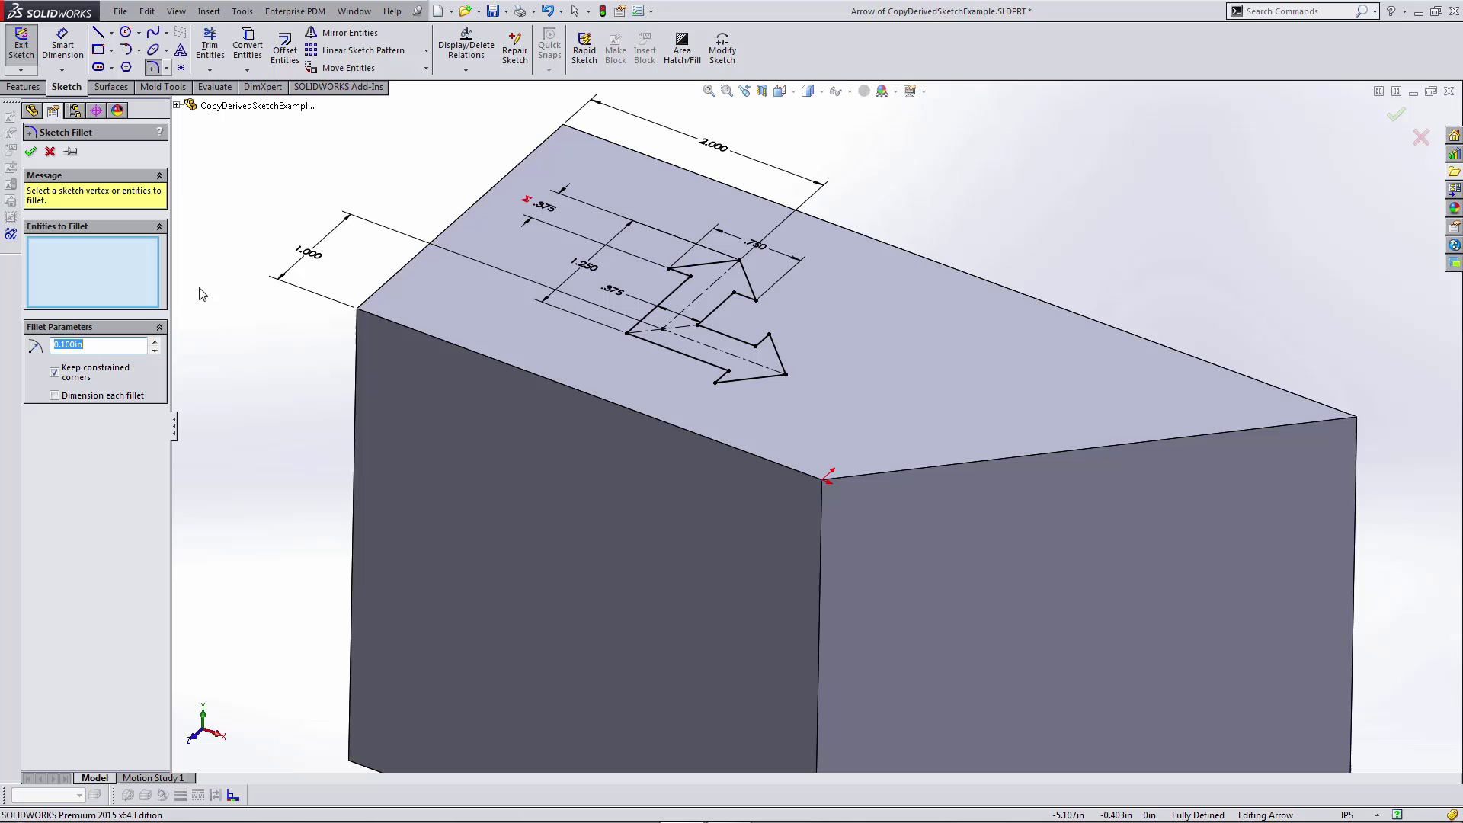
type(".25")
left_click(628, 335)
left_click(698, 325)
key("Return")
left_click(1393, 116)
key("f")
Step: Underive Sketch3 to break its link to the original Arrow sketch
key("ctrl+7")
left_click(86, 390)
mouse_move(80, 390)
right_click(83, 397)
left_click(124, 416)
Step: Edit Sketch3 viewed normal to the side face and drag one of its arrow points
left_click(65, 389)
left_click(75, 348)
key("ctrl+8")
mouse_move(920, 389)
left_mouse_down()
mouse_move(989, 323)
mouse_move(909, 349)
mouse_move(920, 389)
left_mouse_up()
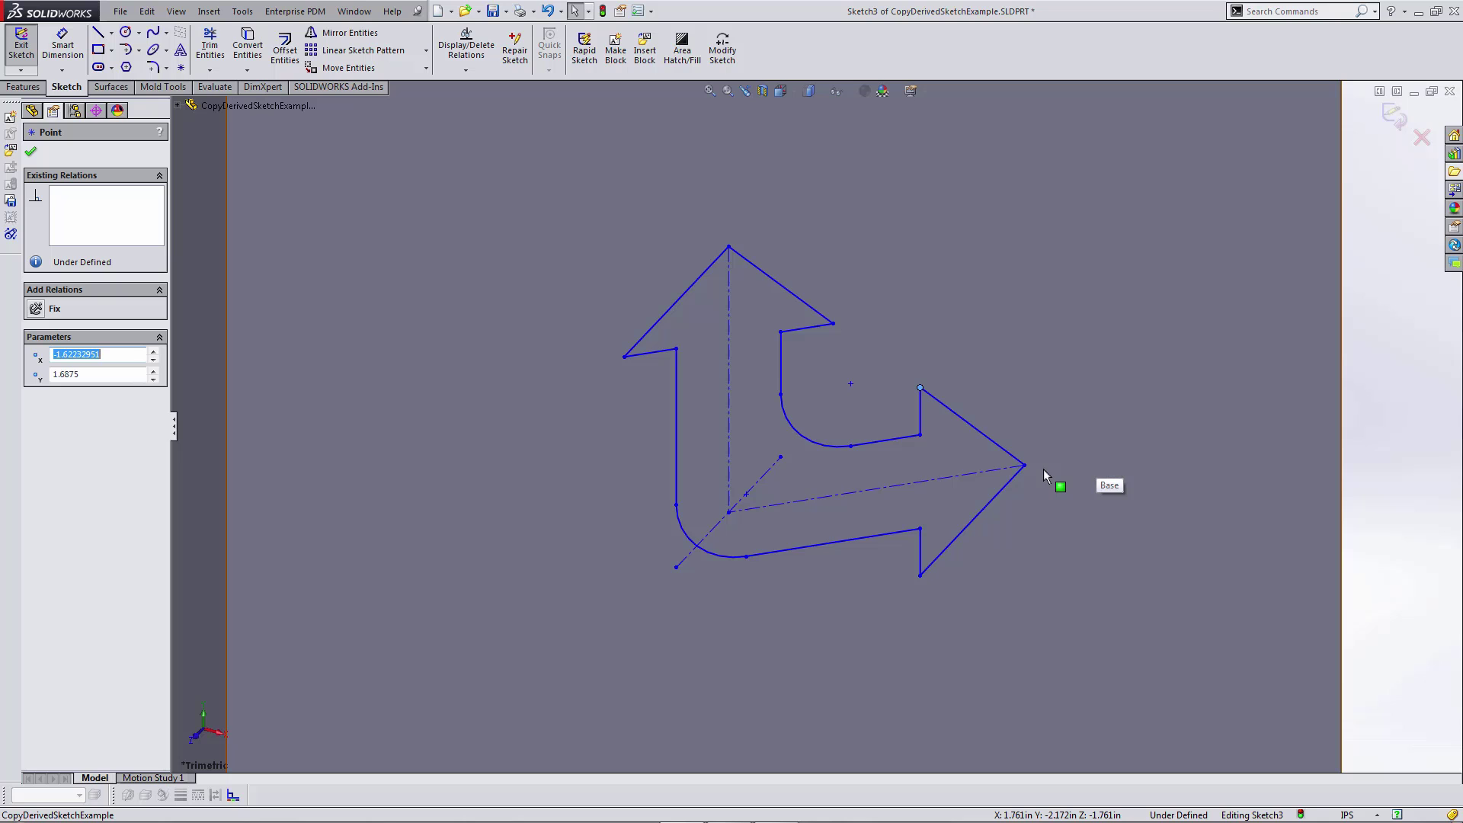